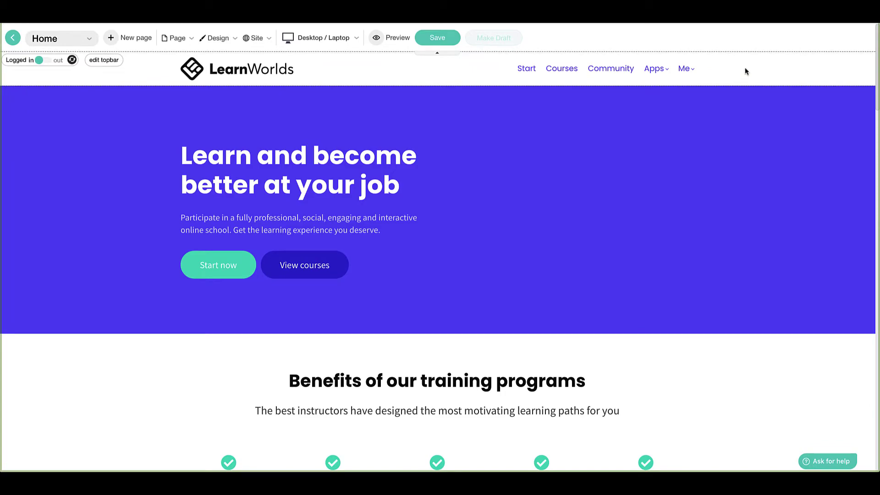
# - Scroll down through the Home page sections, then back up toward the benefits section
pyautogui.scroll(-10, 873, 69)
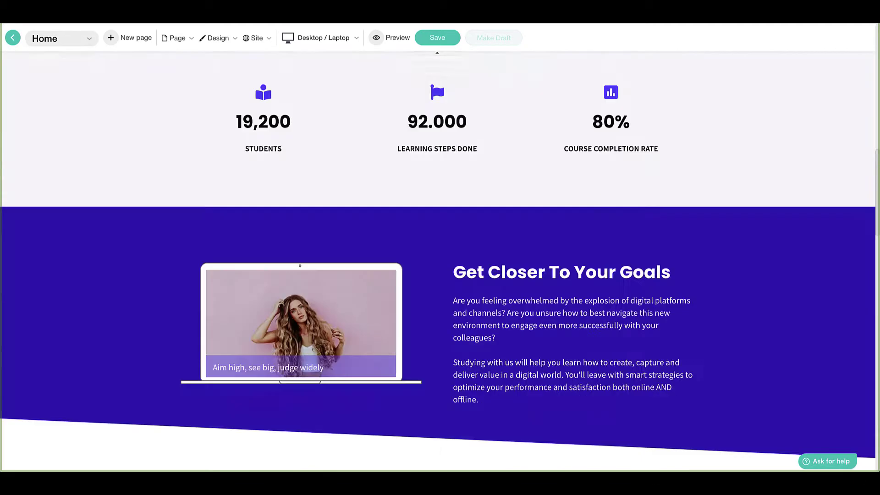
pyautogui.scroll(-20, 878, 427)
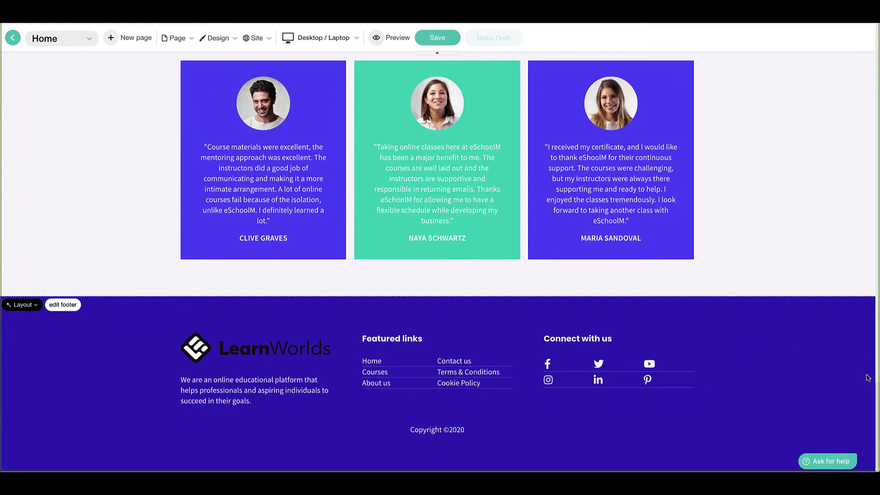
pyautogui.scroll(7, 870, 362)
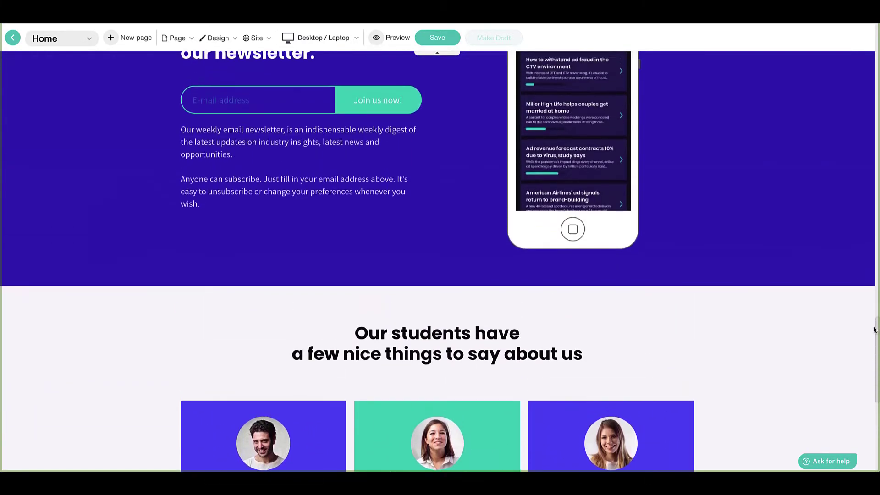
pyautogui.moveTo(874, 329); pyautogui.dragTo(869, 109)
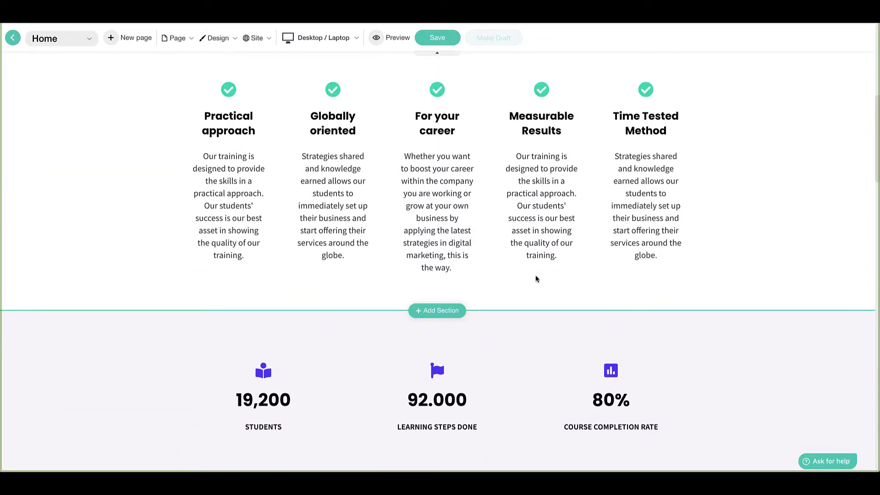
pyautogui.click(437, 312)
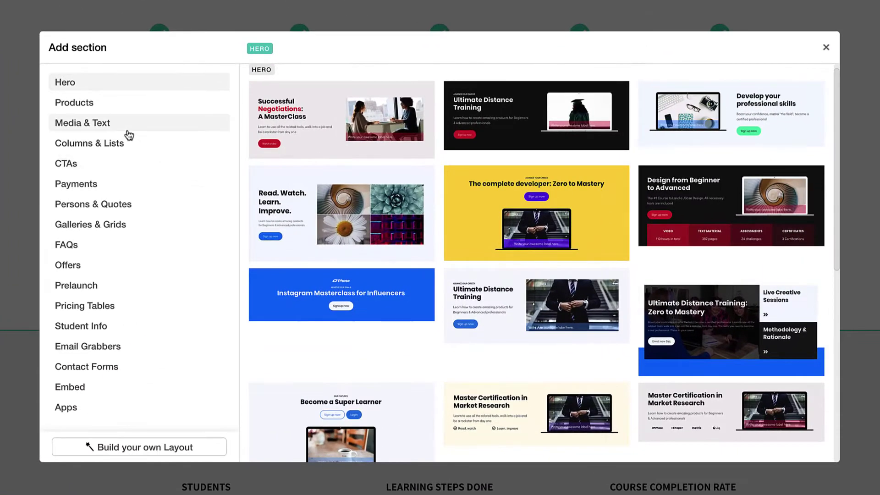
pyautogui.click(79, 112)
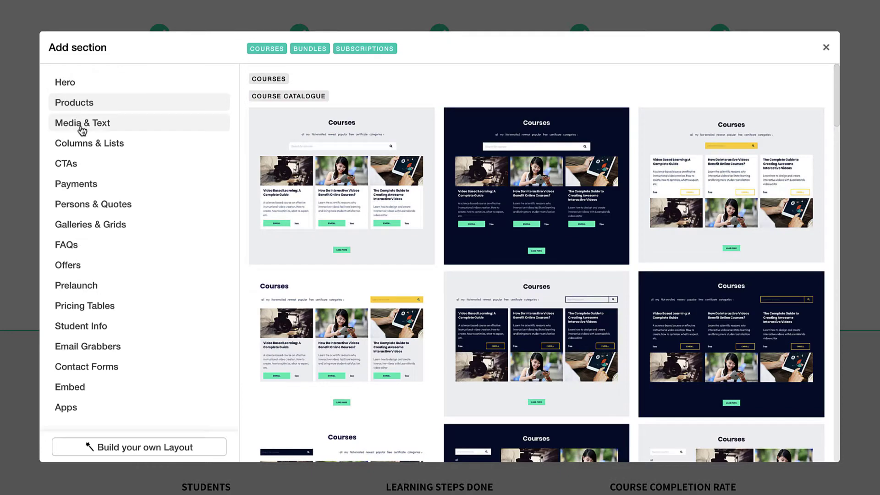
pyautogui.click(91, 204)
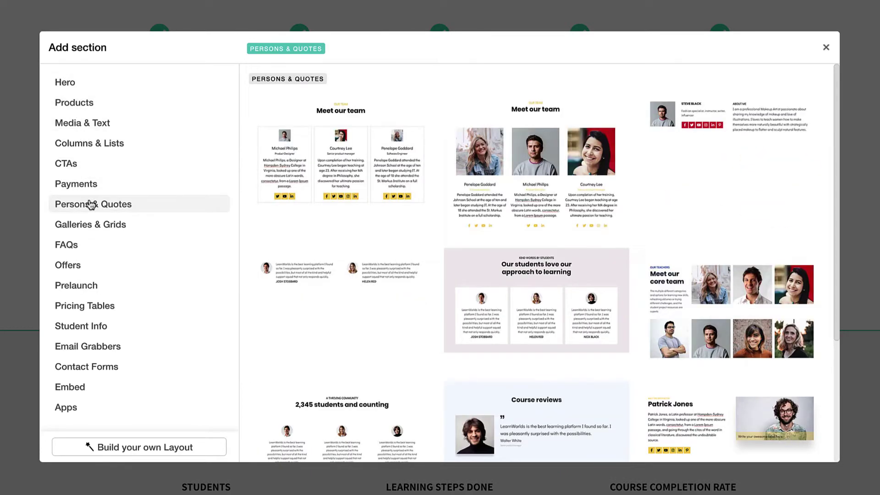
pyautogui.click(92, 227)
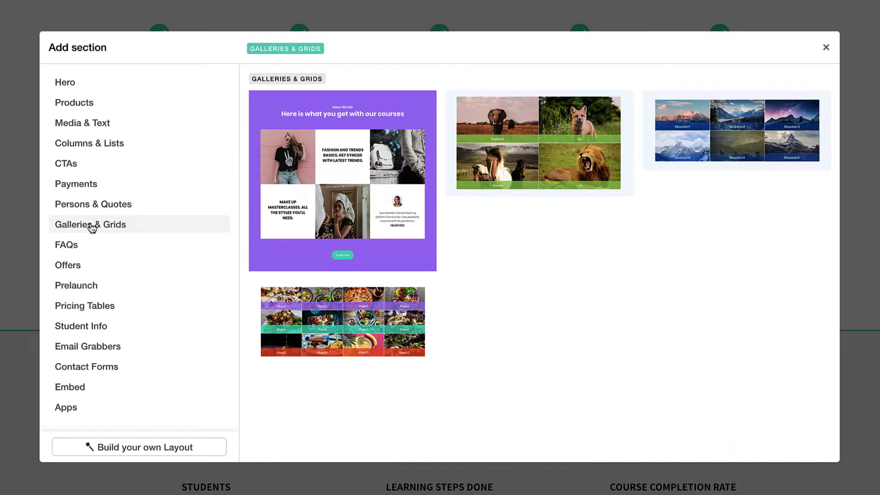
pyautogui.click(69, 83)
# - Add the Ultimate Distance Training hero and paste 'Everything You Need to Know...' over its heading
pyautogui.click(536, 116)
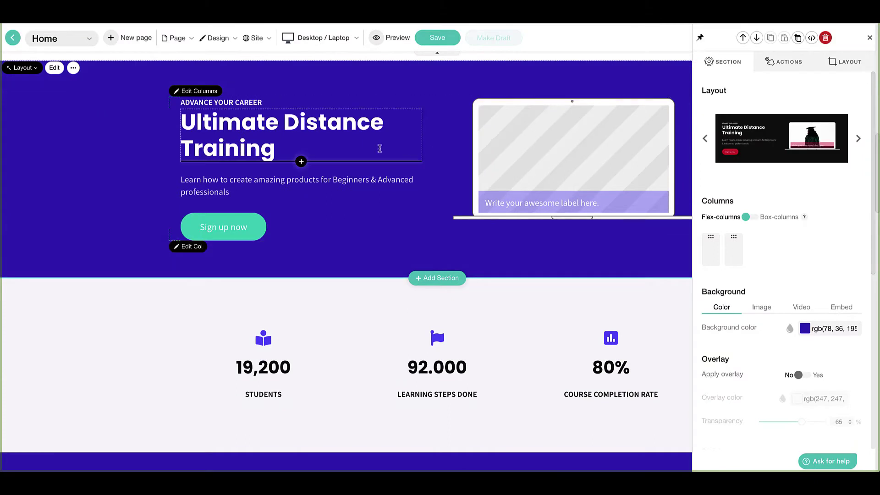
pyautogui.moveTo(278, 151); pyautogui.dragTo(183, 120)
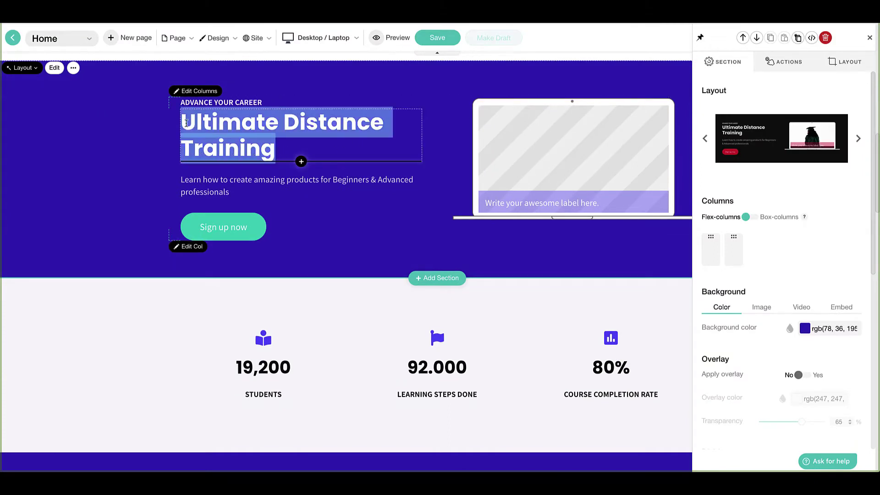
pyautogui.rightClick(187, 123)
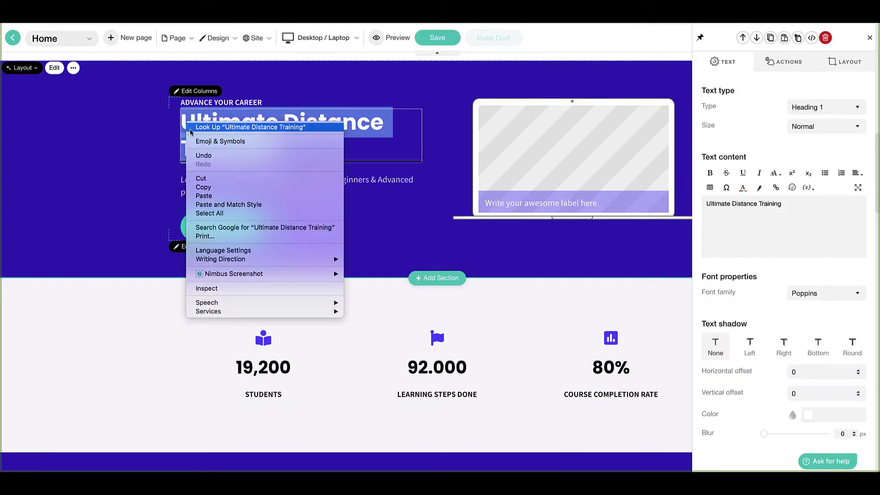
pyautogui.click(204, 196)
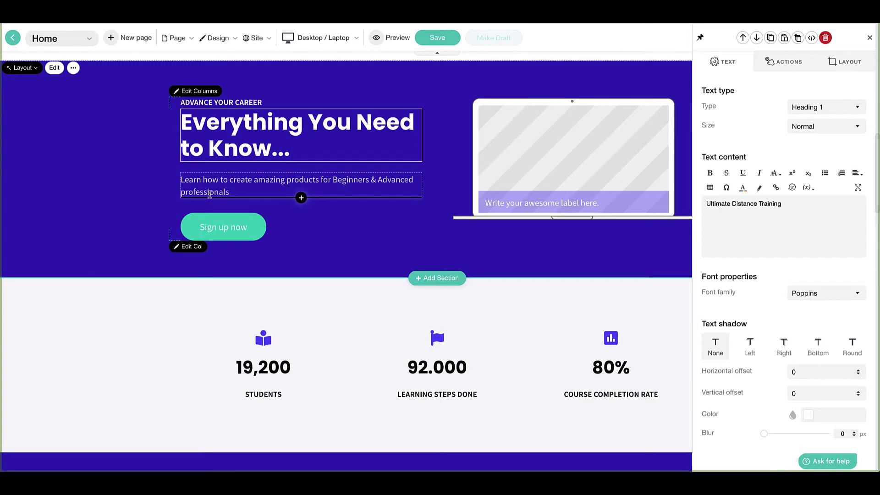
# - Try several hero layouts, settling on Develop your professional skills with Sign up now and View courses buttons
pyautogui.click(23, 68)
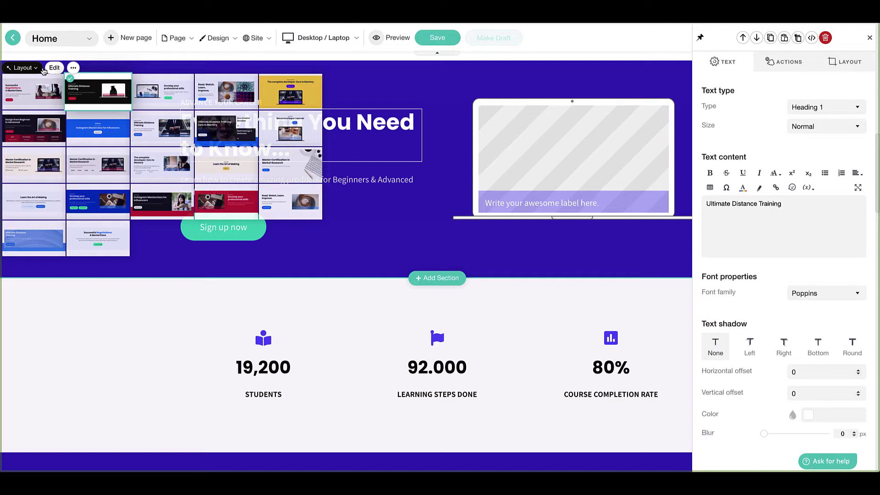
pyautogui.click(74, 68)
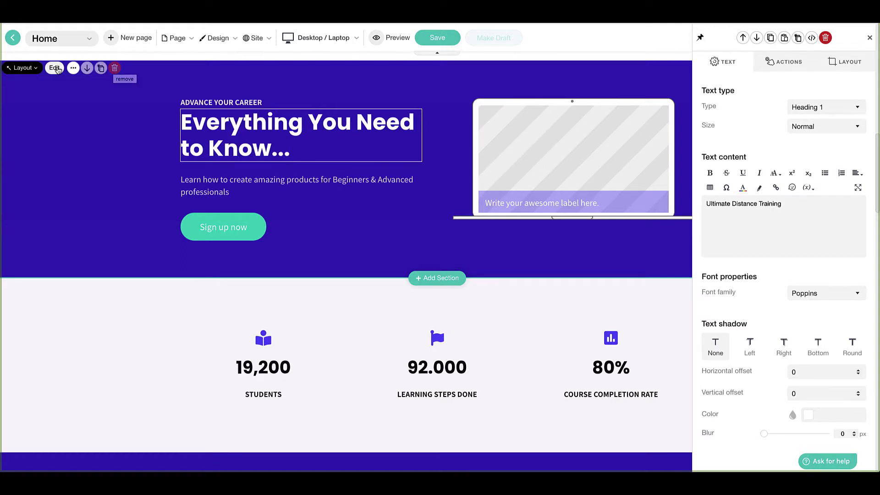
pyautogui.click(36, 69)
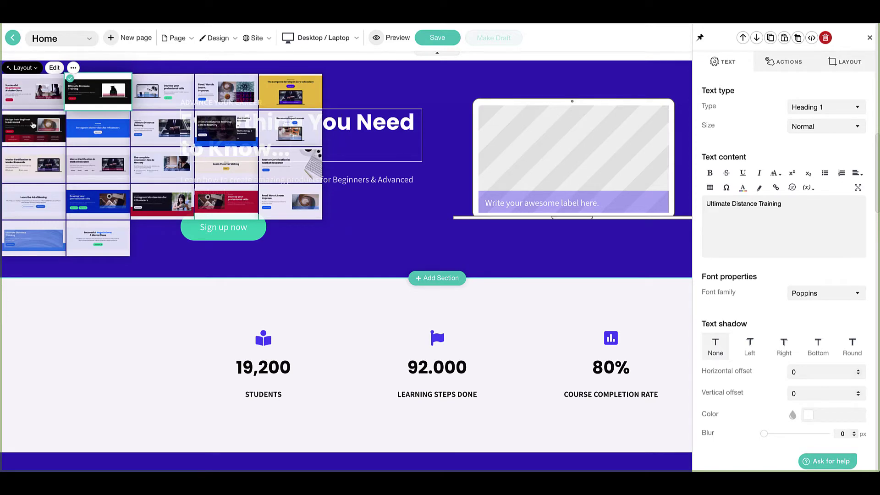
pyautogui.click(33, 124)
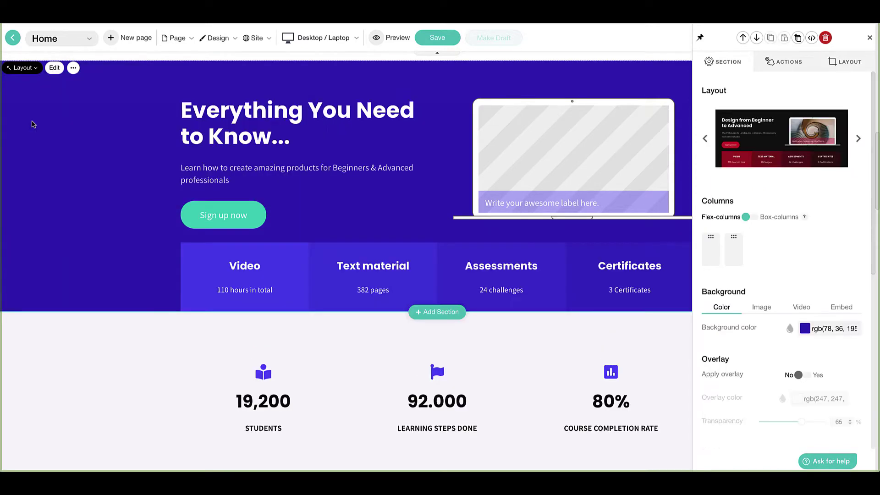
pyautogui.click(30, 68)
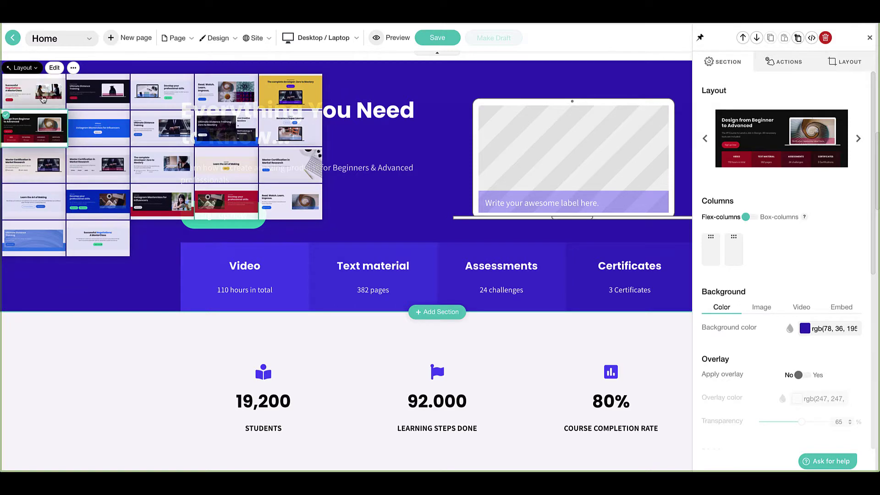
pyautogui.click(96, 159)
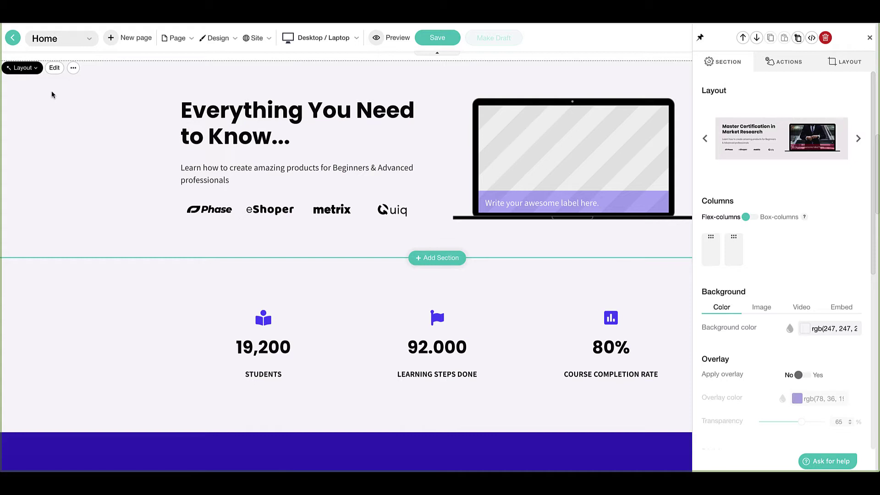
pyautogui.click(33, 69)
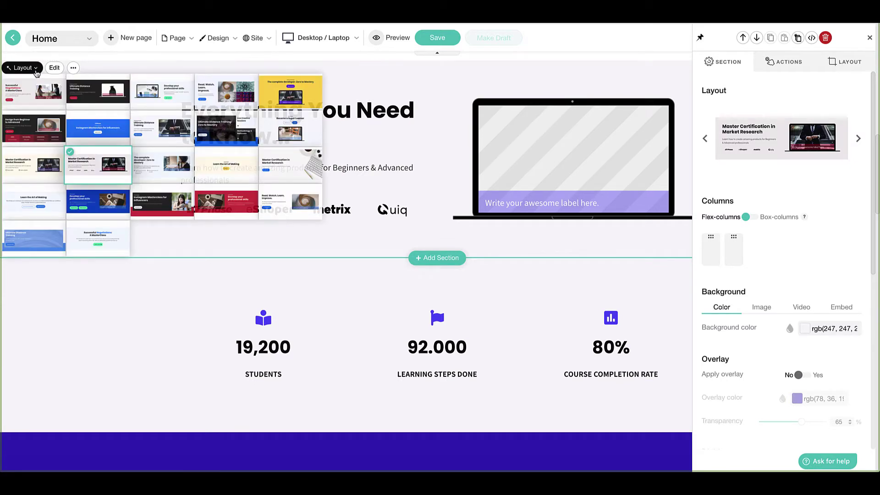
pyautogui.click(89, 199)
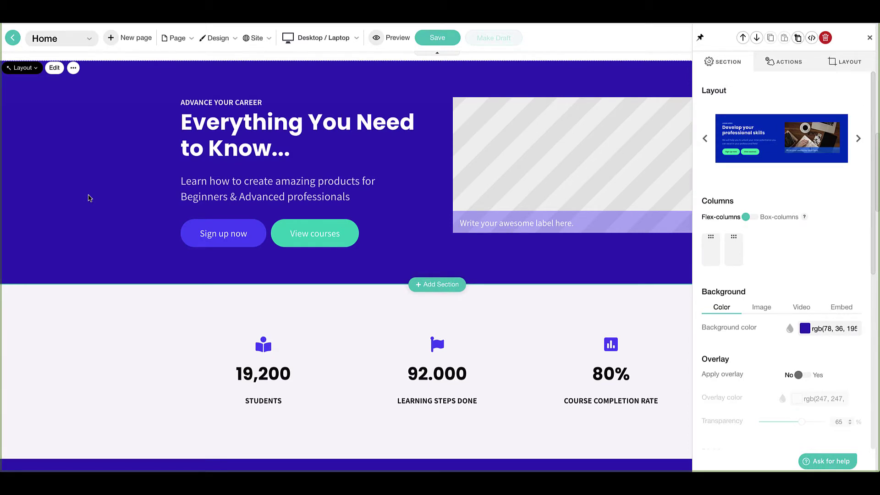
pyautogui.scroll(8, 90, 201)
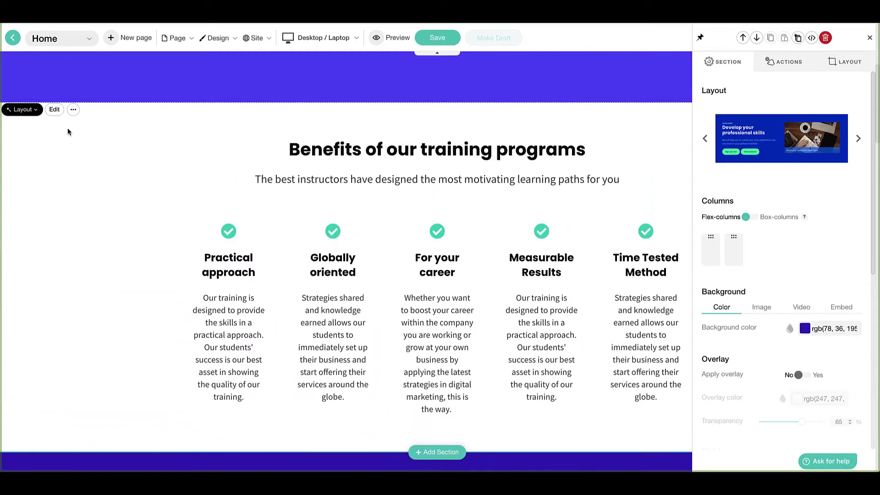
pyautogui.click(63, 120)
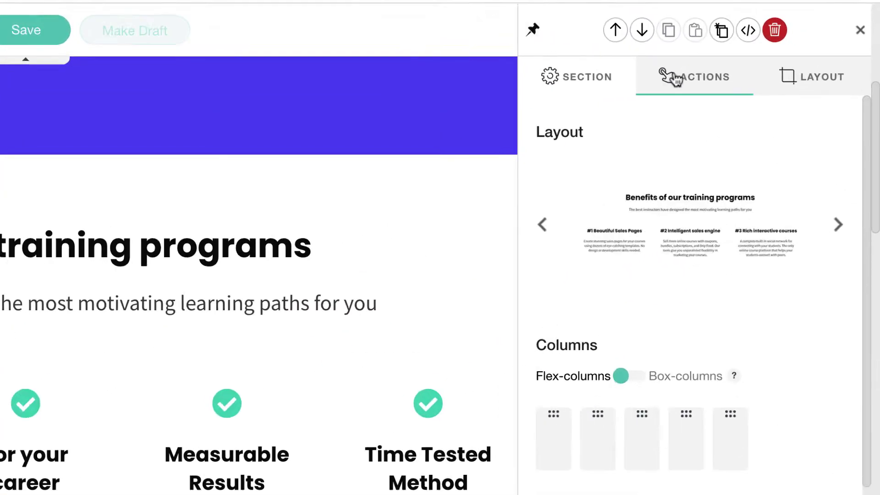
pyautogui.click(782, 62)
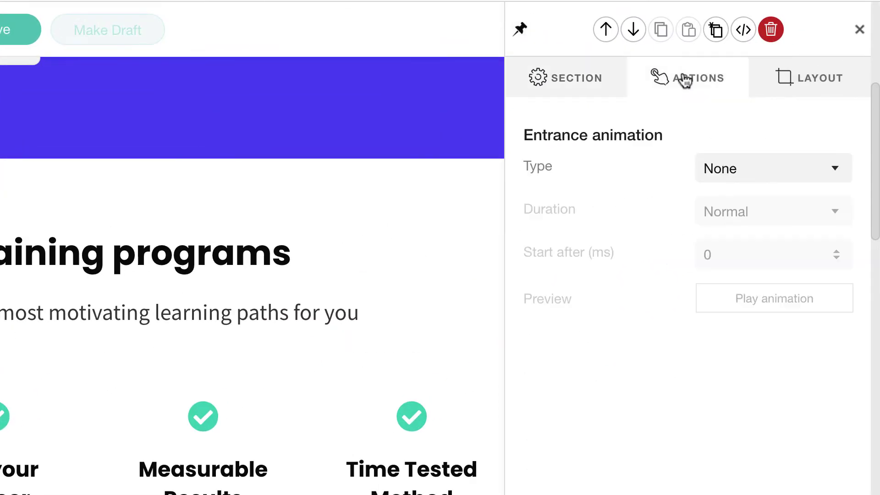
pyautogui.click(824, 79)
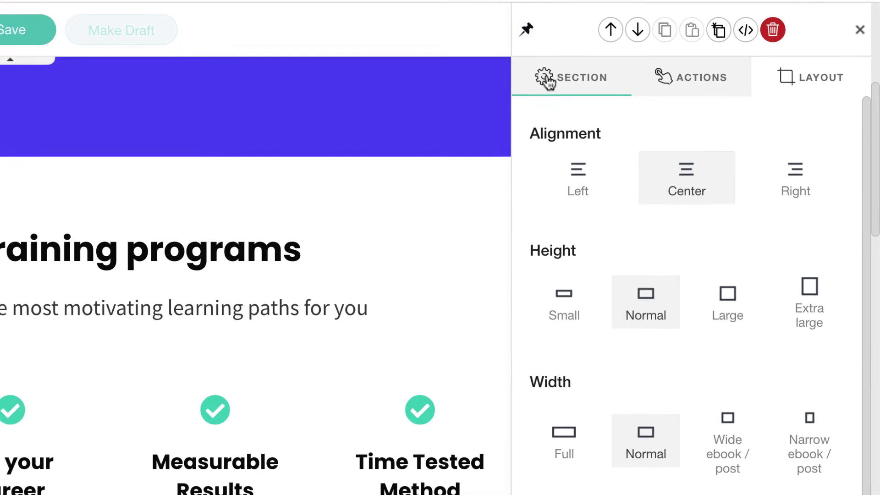
pyautogui.click(549, 82)
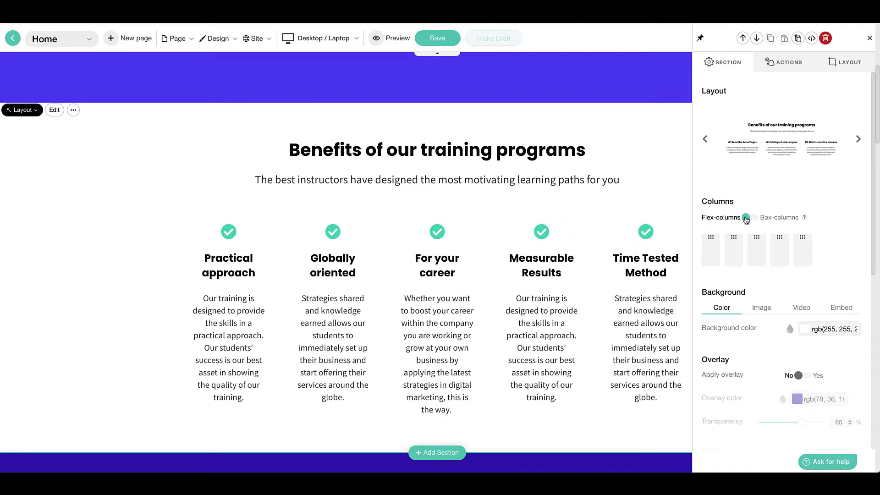
# - Keep Flex-columns and drag For your career first and Measurable Results second in the benefits row
pyautogui.click(746, 218)
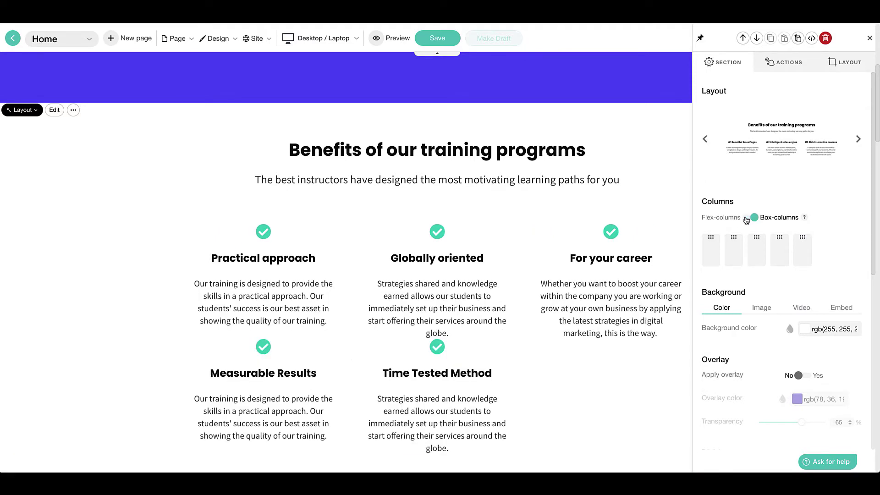
pyautogui.click(746, 219)
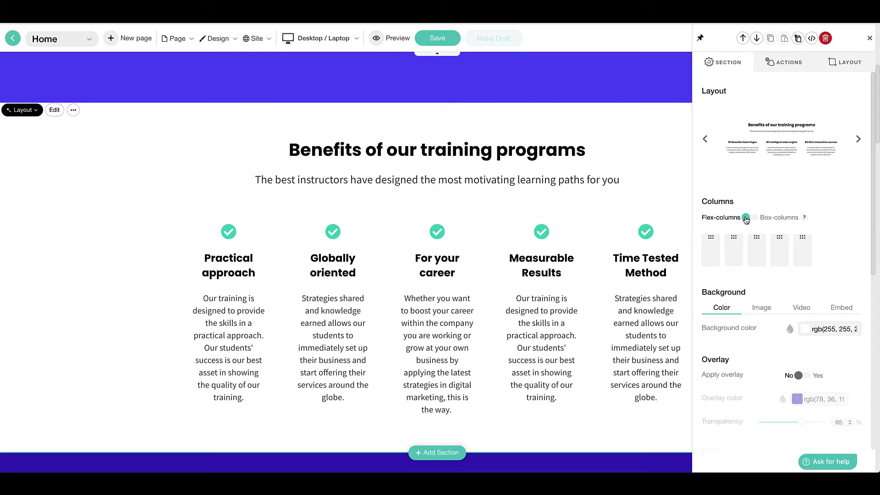
pyautogui.moveTo(718, 238); pyautogui.dragTo(738, 238)
pyautogui.moveTo(802, 237); pyautogui.dragTo(775, 239)
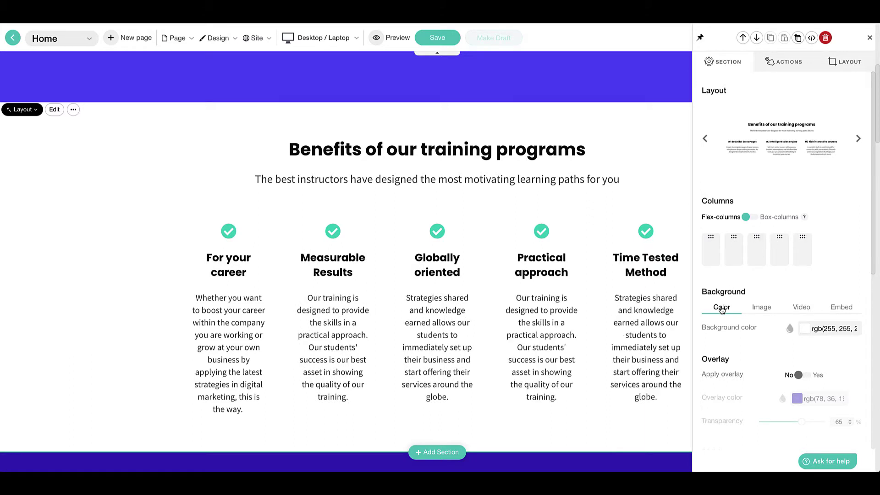
pyautogui.click(761, 308)
pyautogui.click(801, 308)
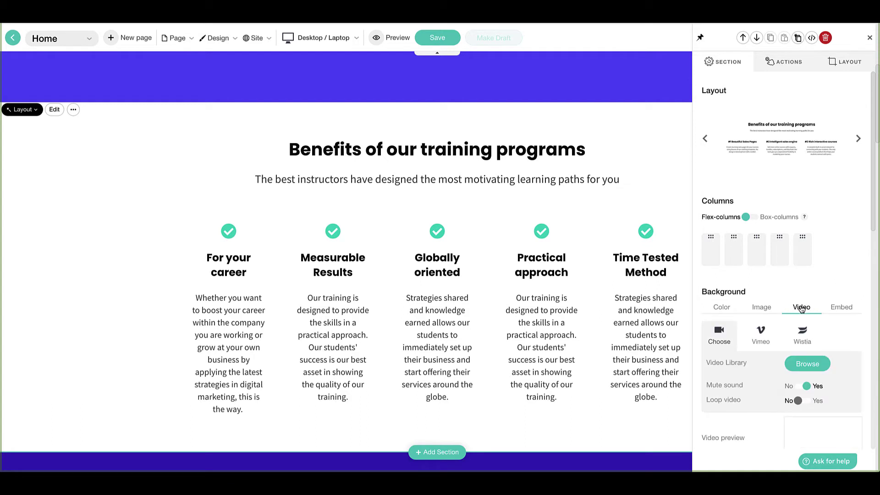
pyautogui.click(728, 311)
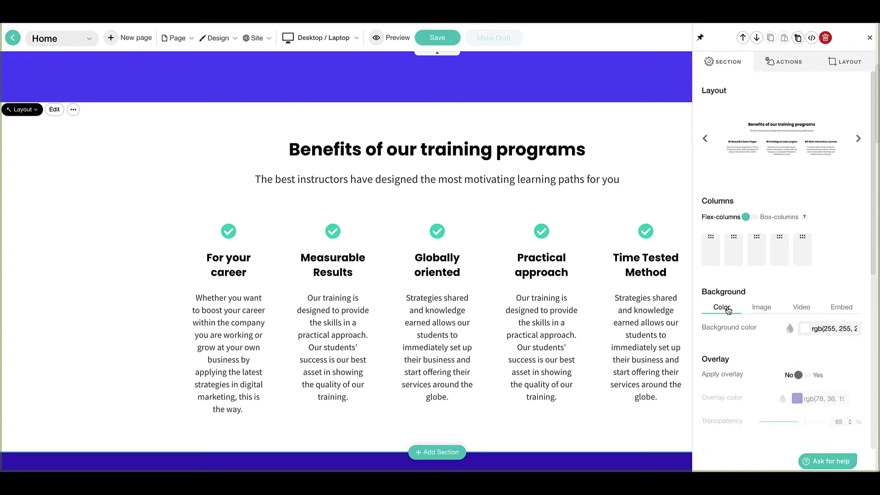
pyautogui.click(806, 329)
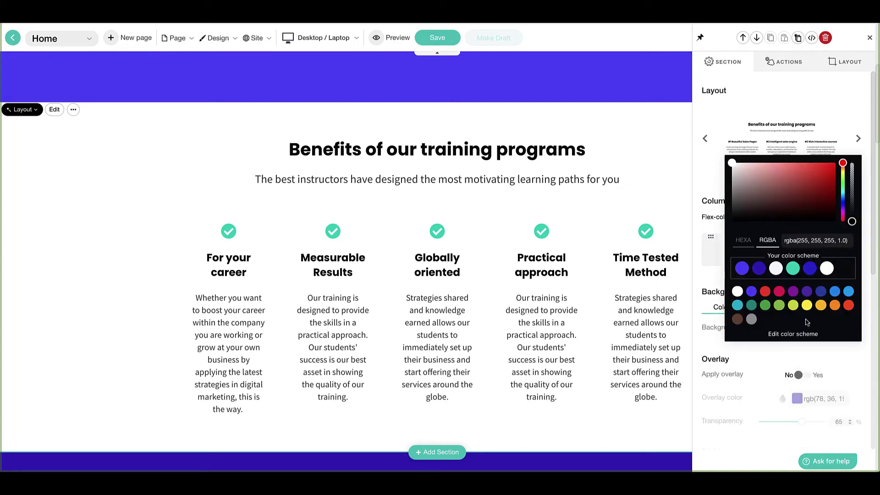
pyautogui.click(809, 268)
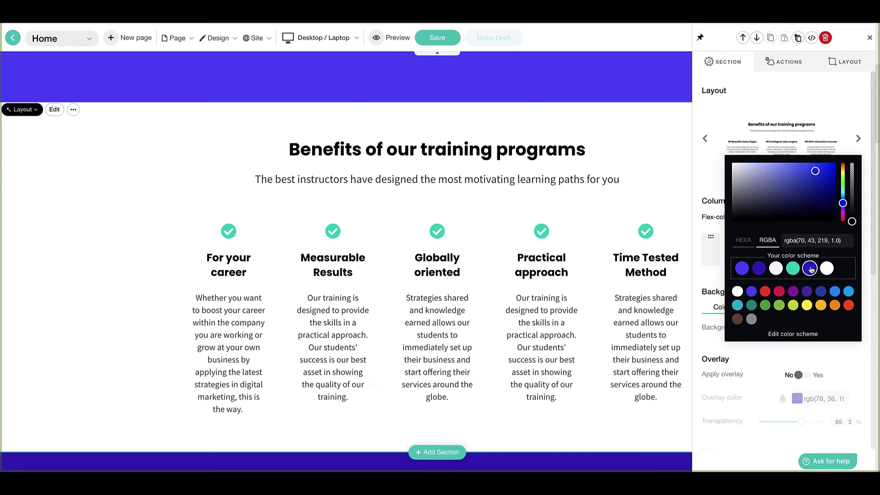
pyautogui.click(758, 268)
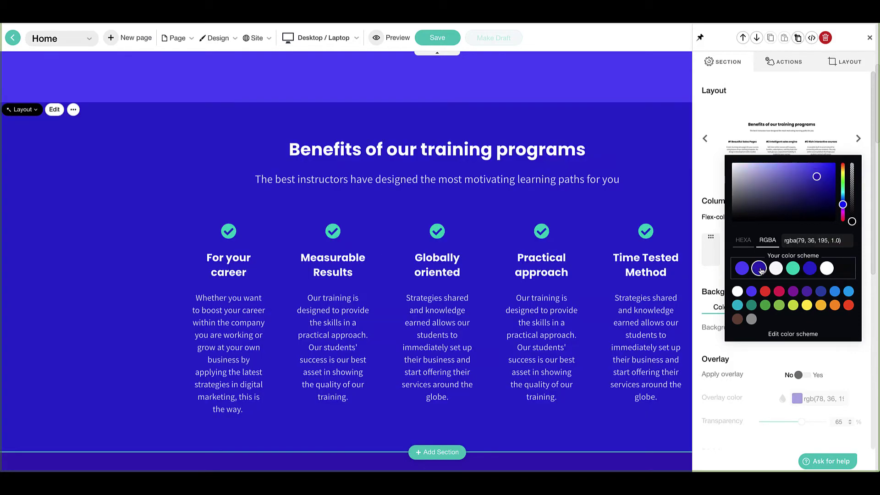
pyautogui.click(775, 269)
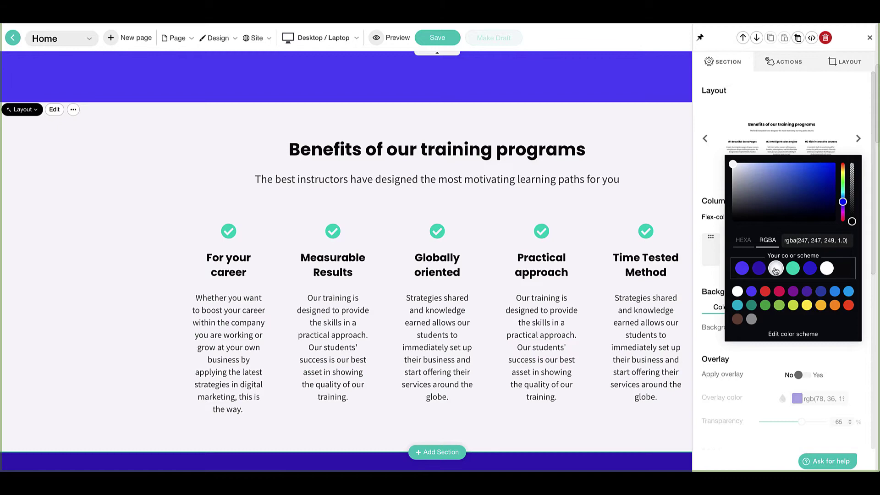
pyautogui.click(827, 269)
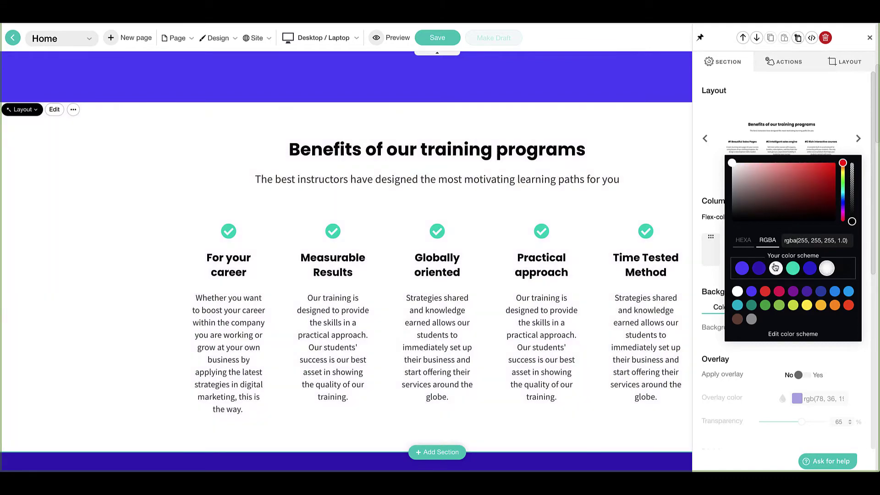
pyautogui.scroll(5, 643, 265)
# - Set the hero background to the uploaded MarketingLong.mp4 video
pyautogui.click(642, 264)
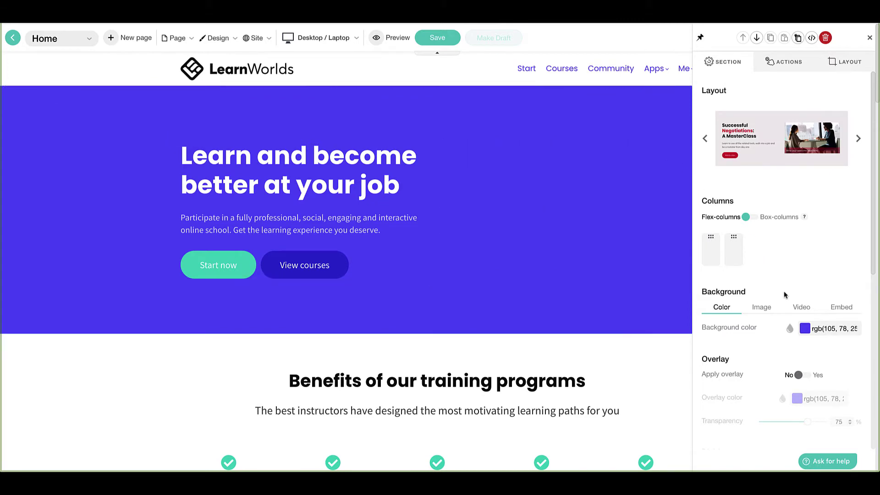
pyautogui.click(770, 311)
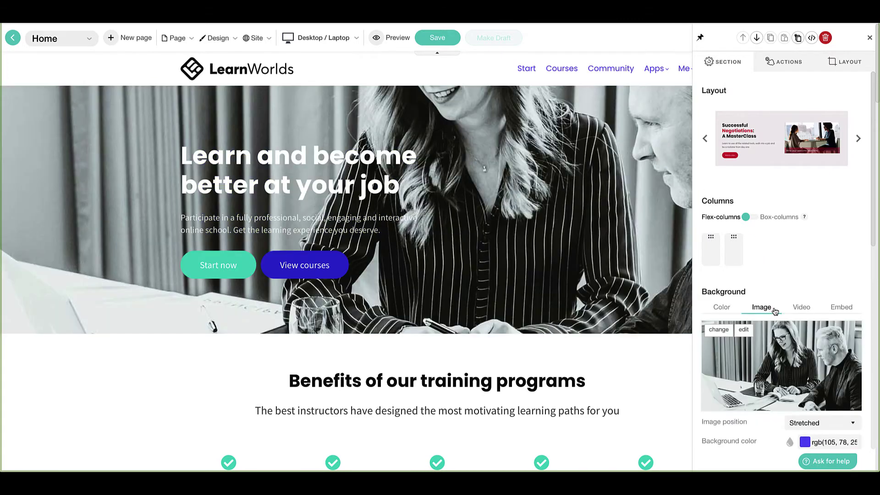
pyautogui.click(796, 311)
pyautogui.click(799, 367)
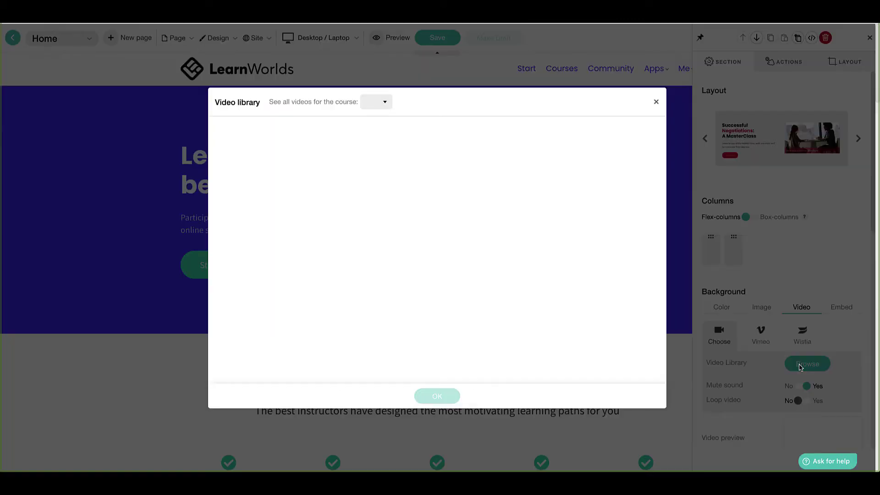
pyautogui.click(259, 156)
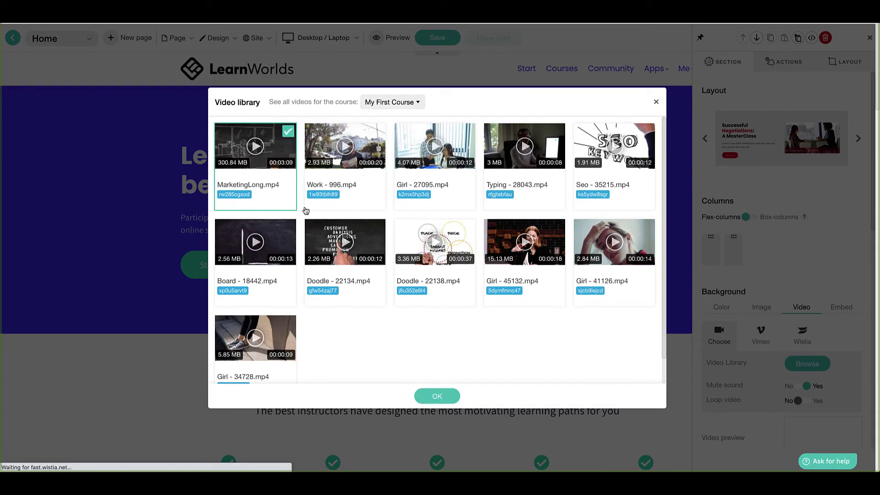
pyautogui.click(437, 396)
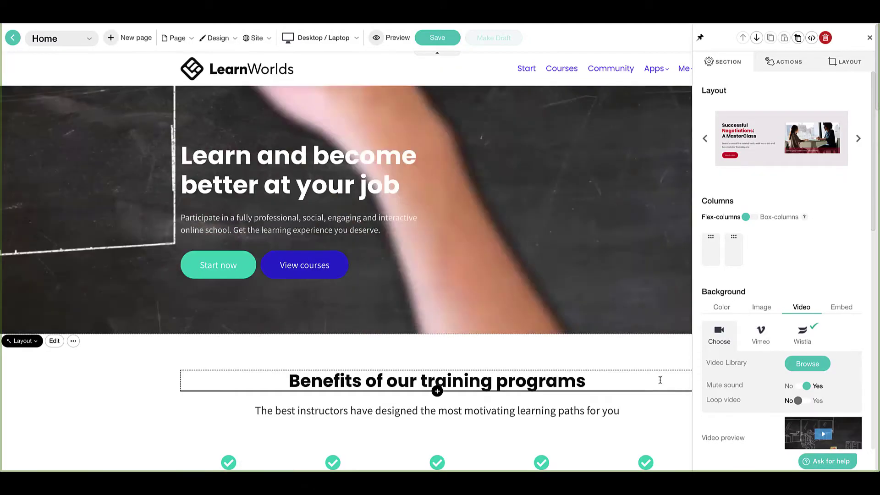
pyautogui.scroll(-2, 757, 382)
pyautogui.scroll(-1, 757, 380)
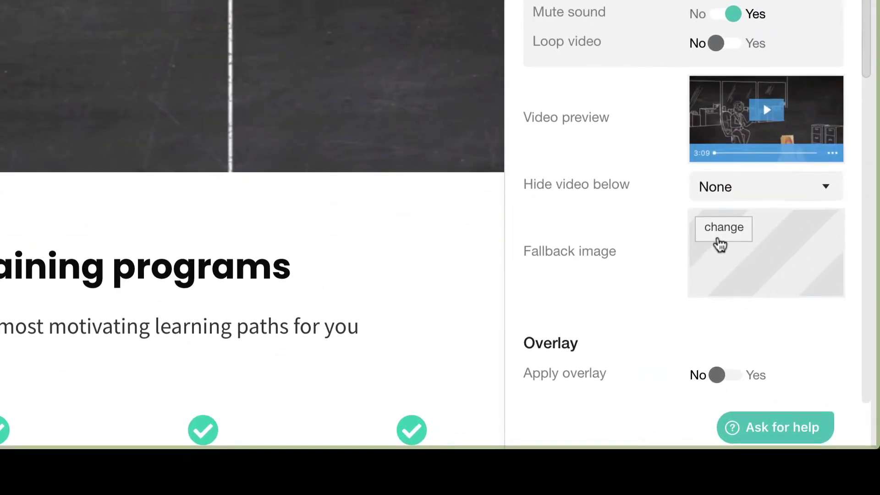
pyautogui.scroll(-3, 719, 246)
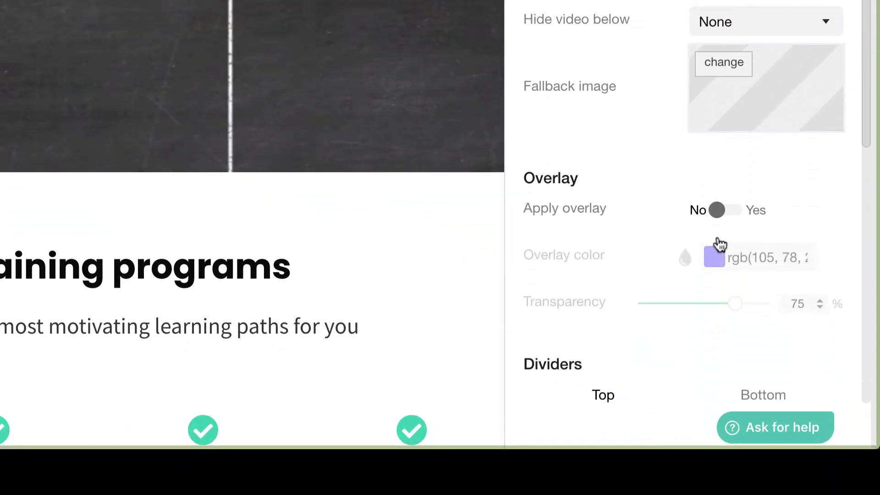
# - Apply a deep purple overlay, rgb(78, 36, 195), at 80% transparency over the hero video
pyautogui.click(739, 251)
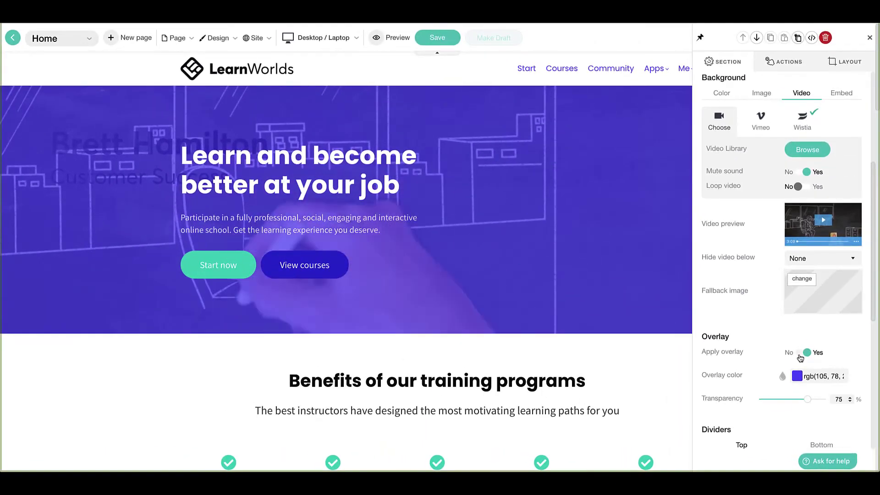
pyautogui.click(800, 356)
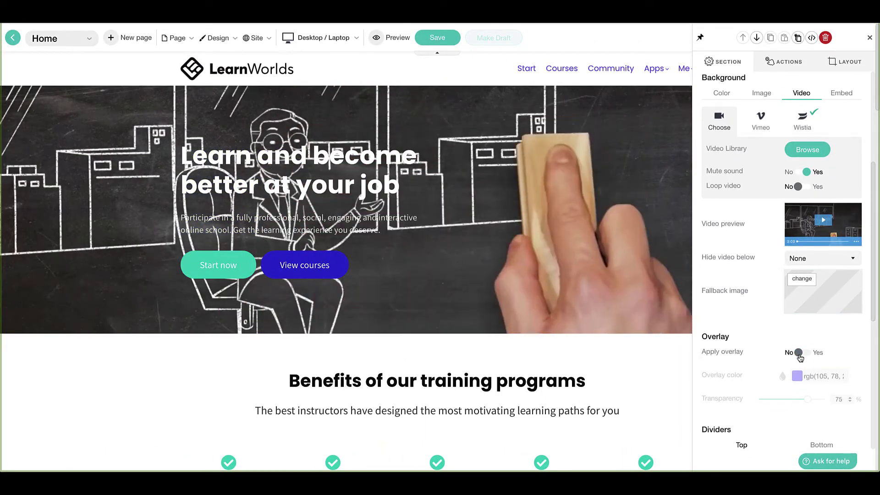
pyautogui.click(800, 357)
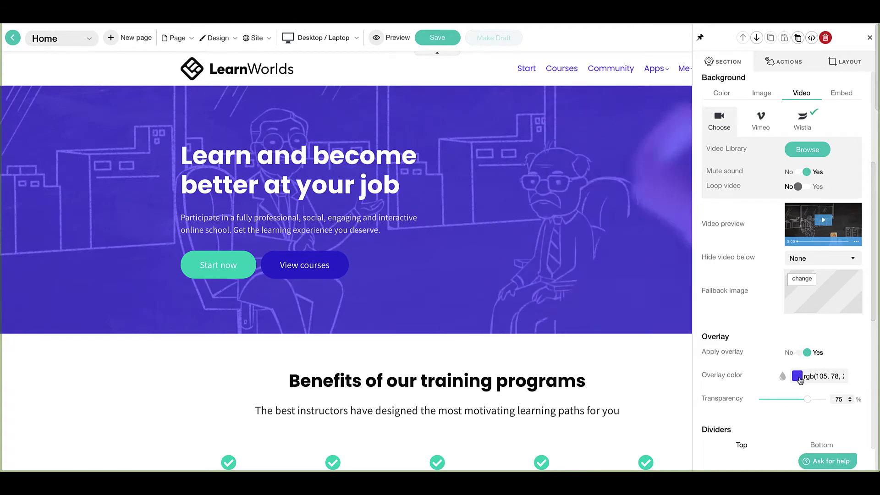
pyautogui.click(803, 375)
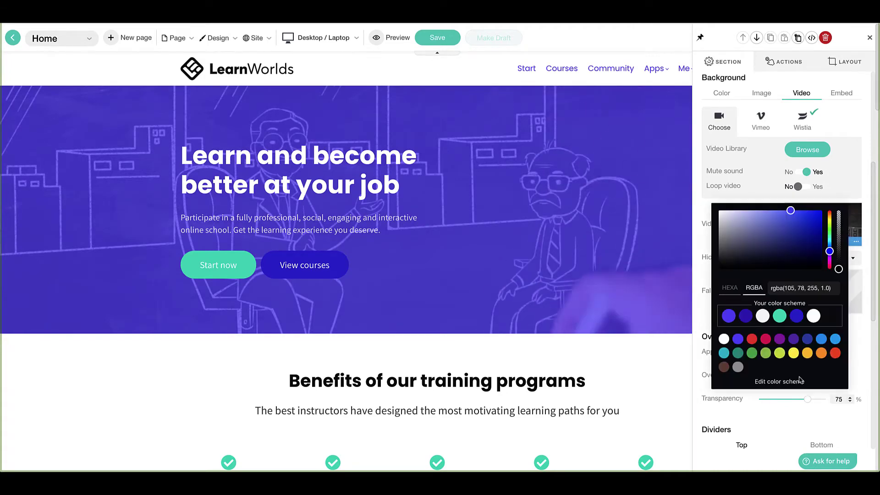
pyautogui.click(796, 316)
pyautogui.click(745, 318)
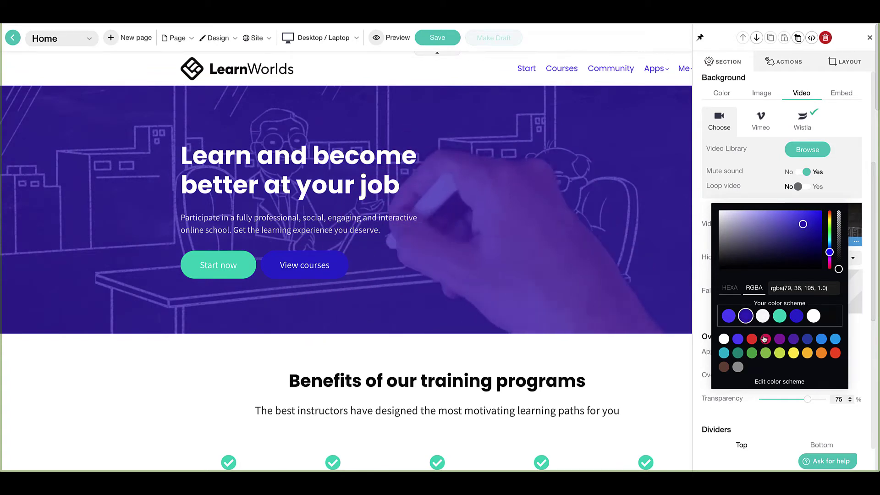
pyautogui.click(785, 400)
pyautogui.moveTo(808, 399)
pyautogui.mouseDown()
pyautogui.moveTo(788, 400)
pyautogui.moveTo(812, 401)
pyautogui.mouseUp()
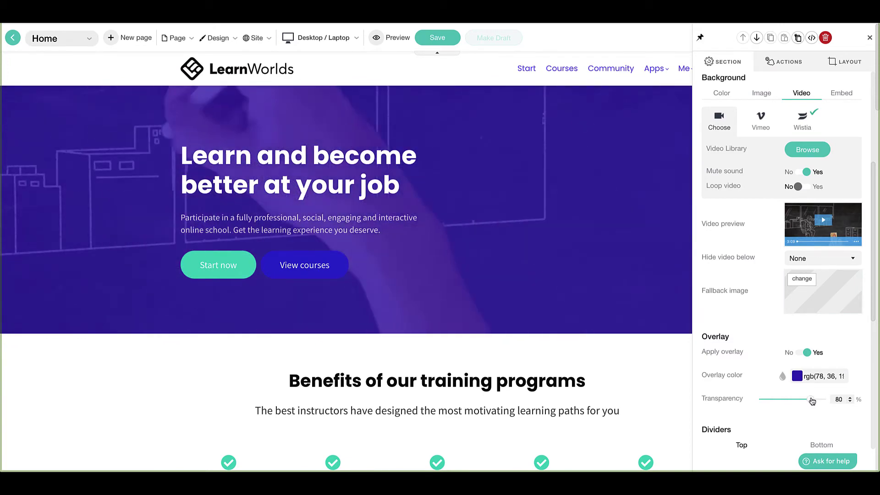
# - Add a white Waves2 divider to the bottom of the hero section
pyautogui.scroll(-7, 814, 357)
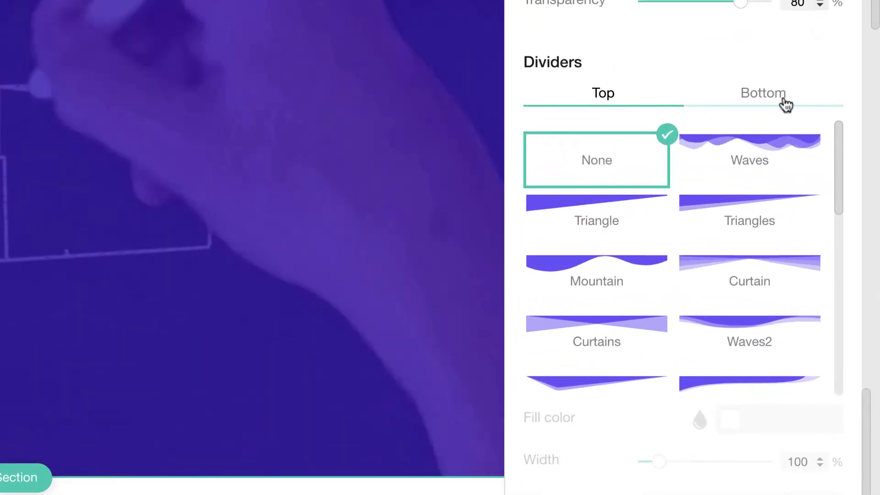
pyautogui.click(731, 104)
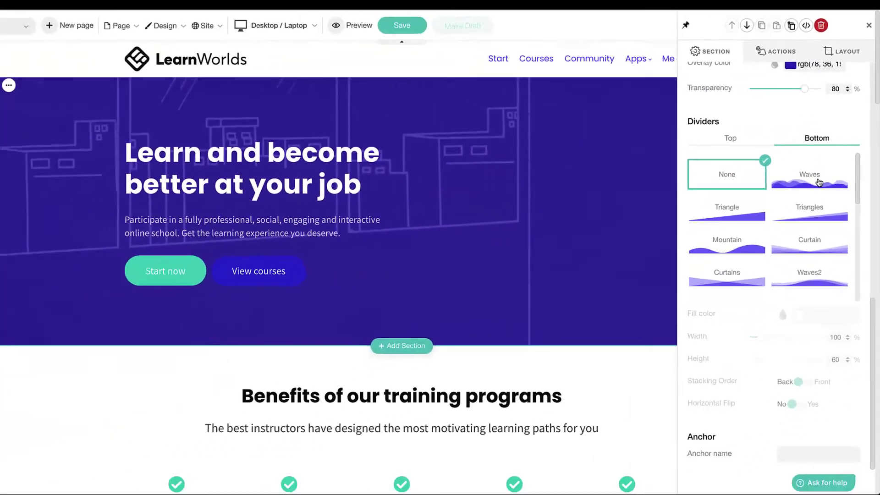
pyautogui.click(819, 182)
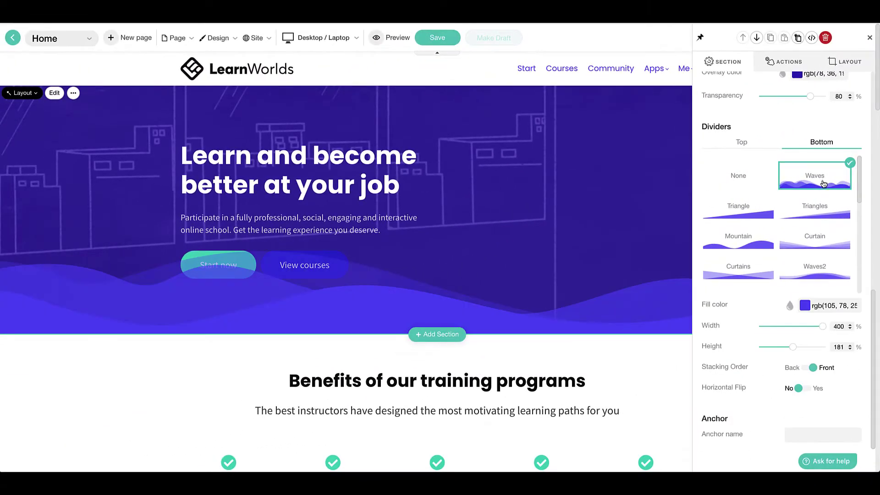
pyautogui.click(787, 275)
pyautogui.scroll(-1, 786, 276)
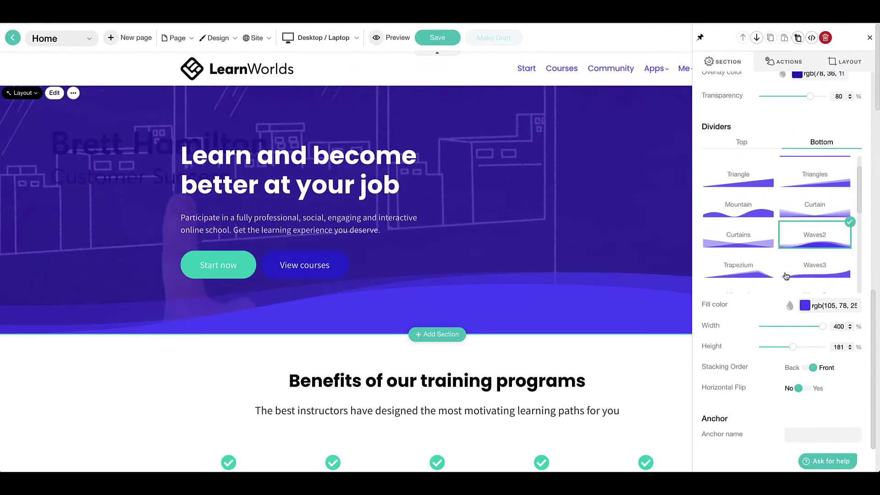
pyautogui.scroll(-1, 783, 272)
pyautogui.click(757, 264)
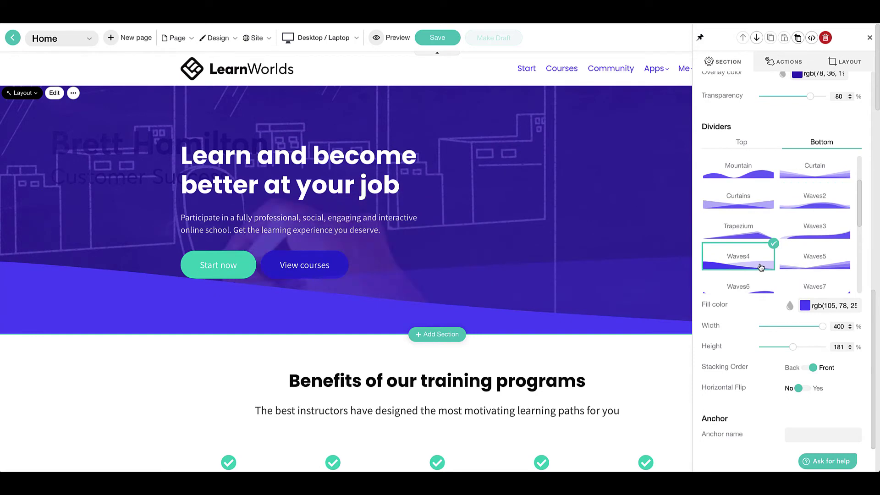
pyautogui.click(813, 204)
pyautogui.click(805, 306)
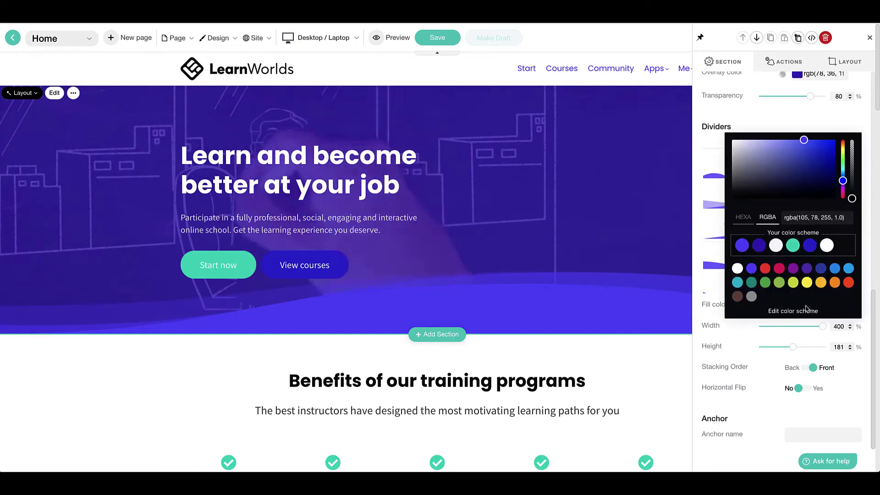
pyautogui.click(826, 246)
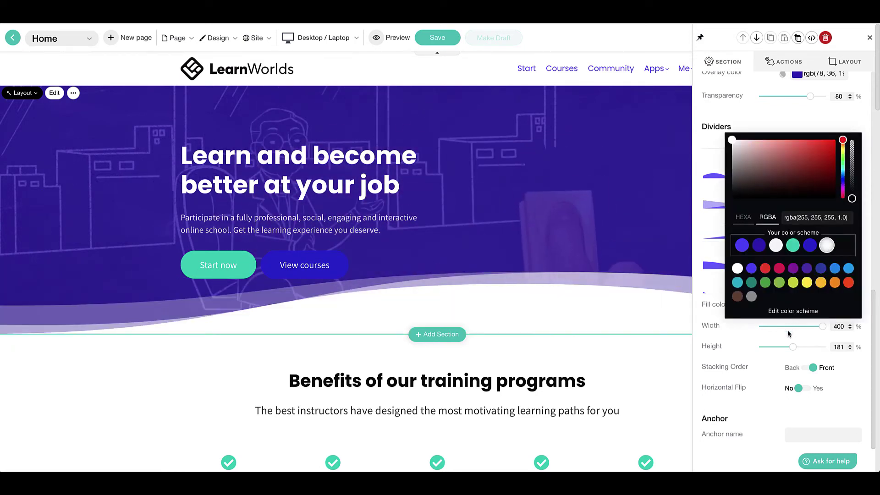
pyautogui.click(788, 333)
# - Set the wave width to 156%, keeping it stacked in front and not flipped
pyautogui.moveTo(819, 326); pyautogui.dragTo(788, 347)
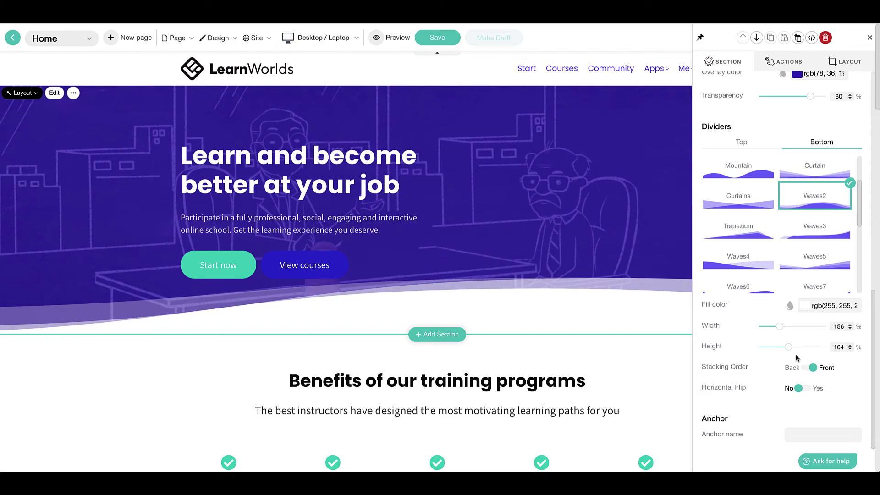
pyautogui.click(809, 369)
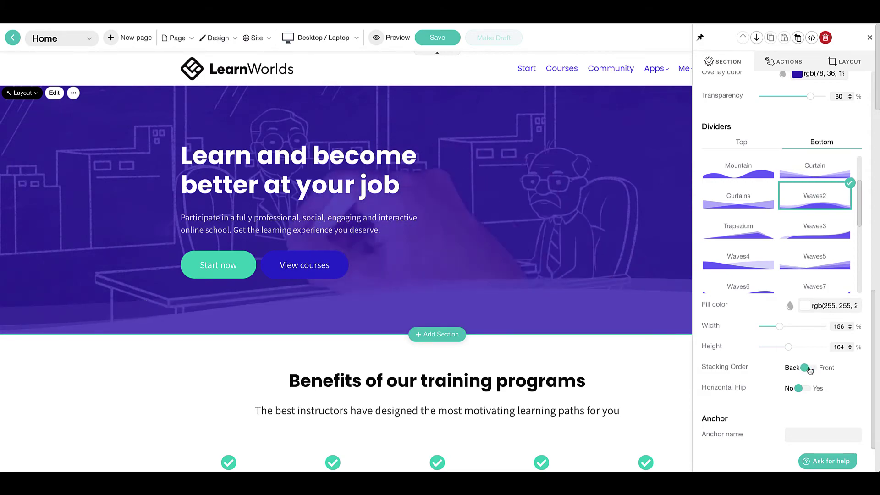
pyautogui.click(810, 369)
pyautogui.click(798, 391)
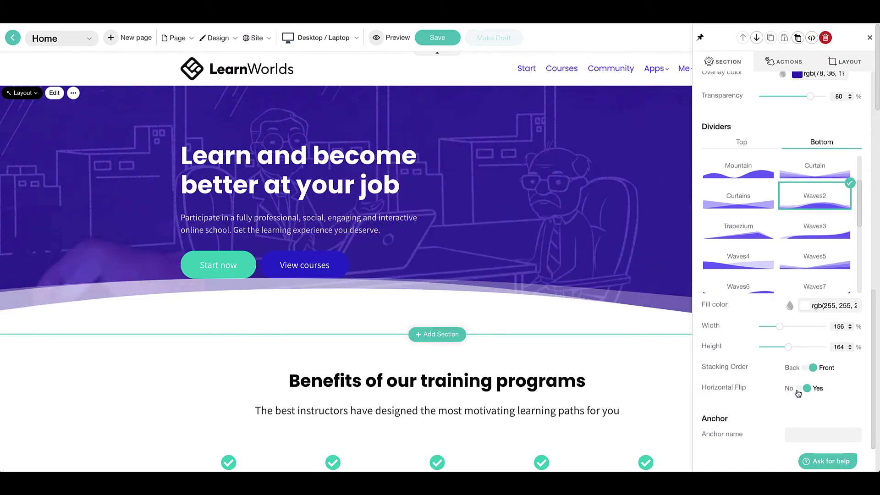
pyautogui.click(798, 392)
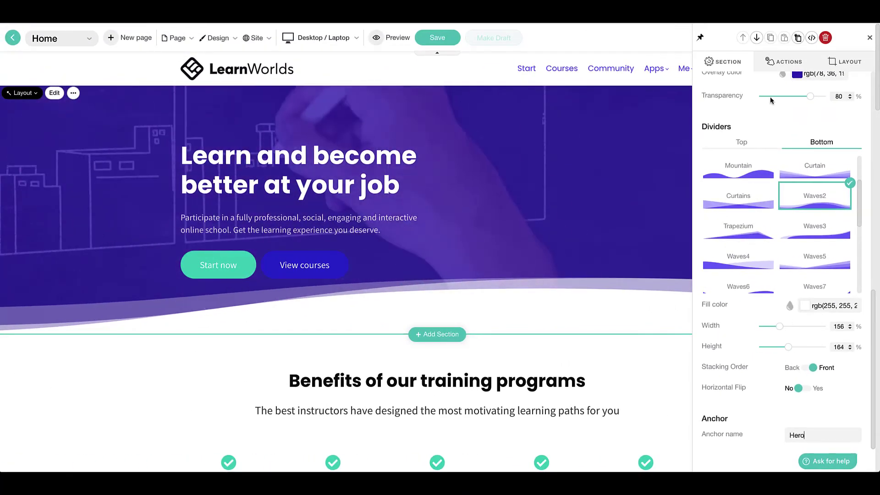
pyautogui.click(783, 64)
# - Give the hero a Scale down entrance animation and preview it
pyautogui.click(831, 105)
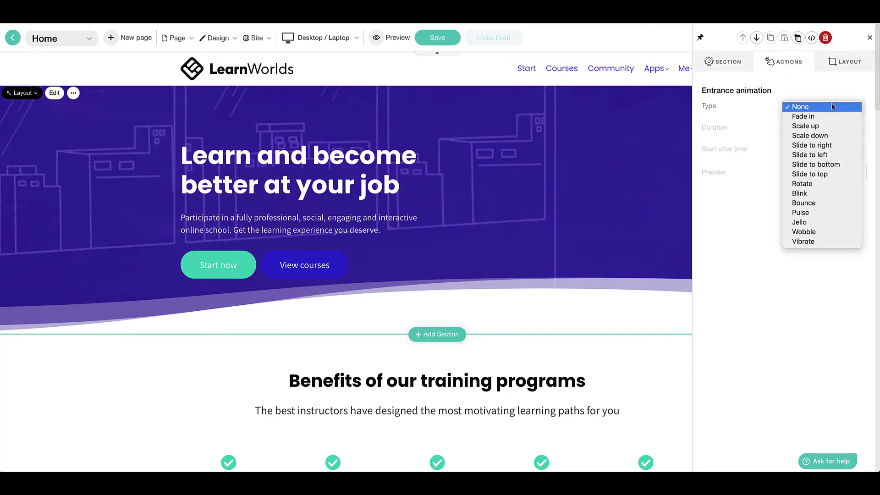
pyautogui.click(827, 135)
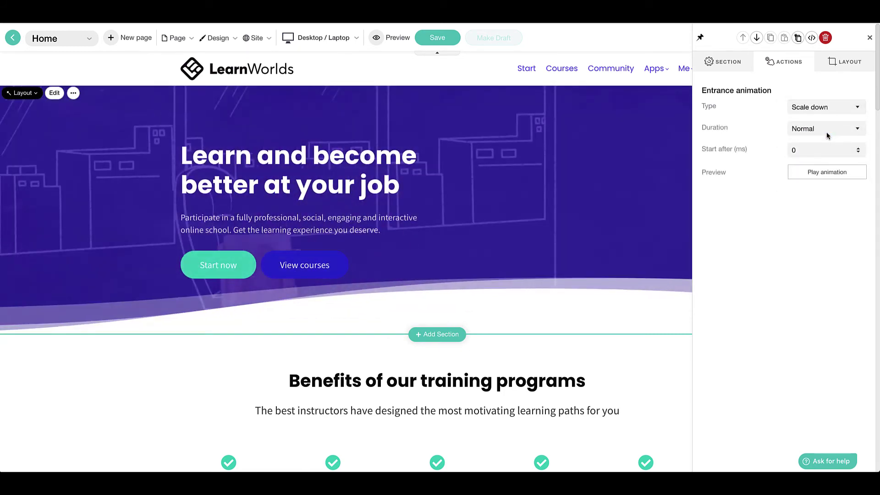
pyautogui.click(824, 173)
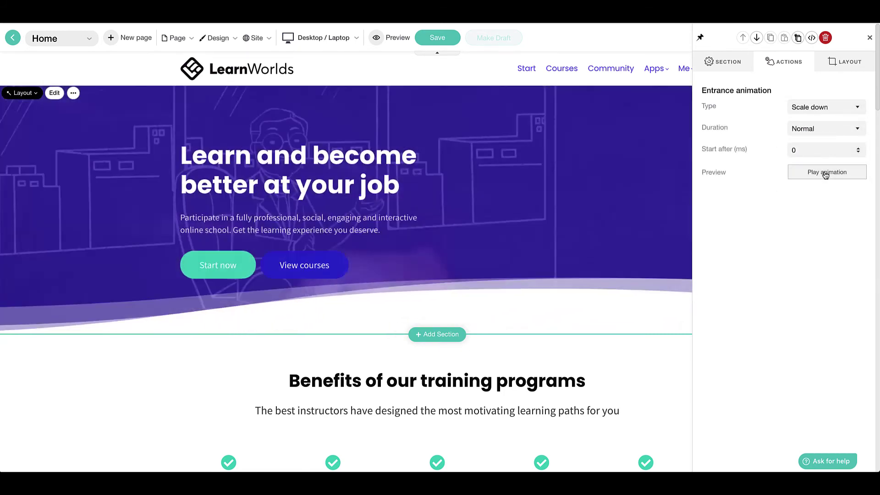
pyautogui.click(849, 65)
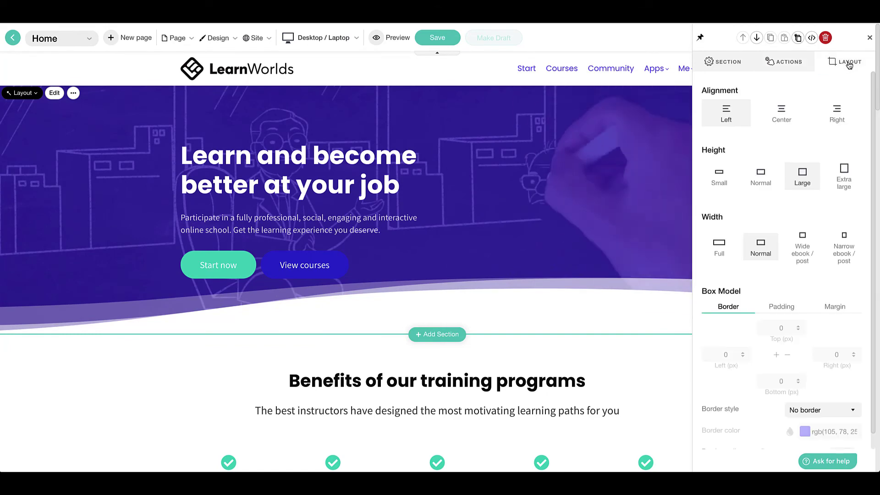
# - Keep the hero height at Large after trying Normal, then close the settings panel
pyautogui.click(761, 181)
pyautogui.click(794, 181)
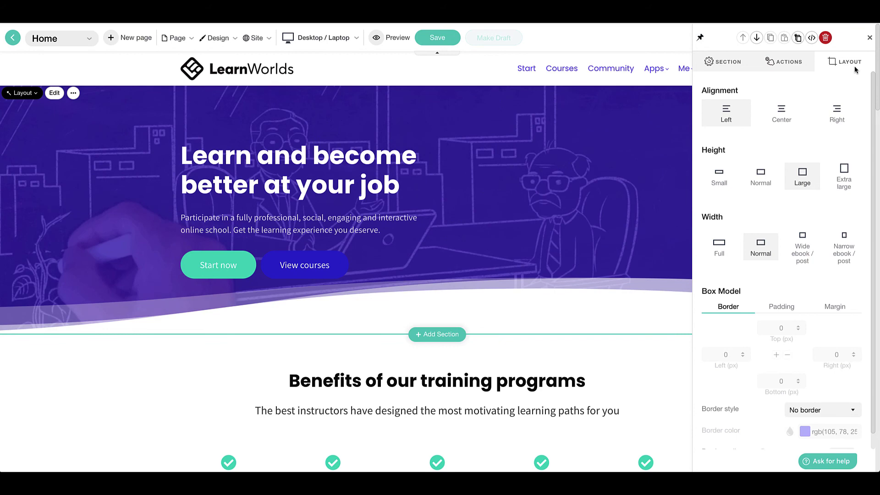
pyautogui.click(869, 38)
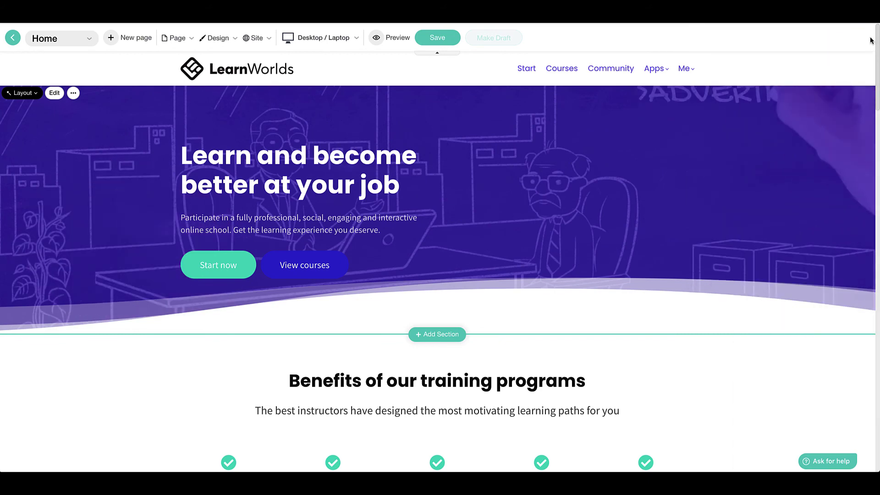